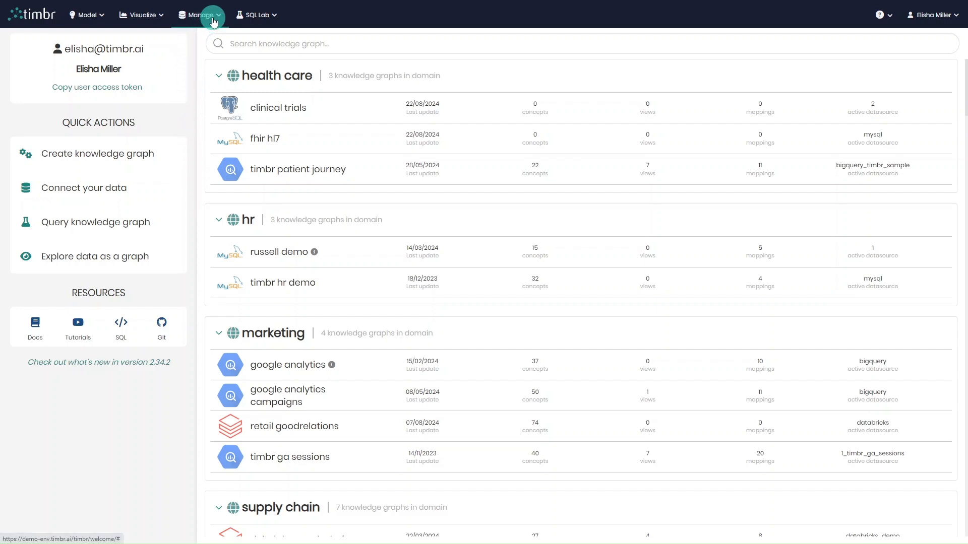
# - Open the scheduled jobs and review the run history of the supply operations demo job and the currently running jobs
pyautogui.click(191, 20)
pyautogui.click(249, 74)
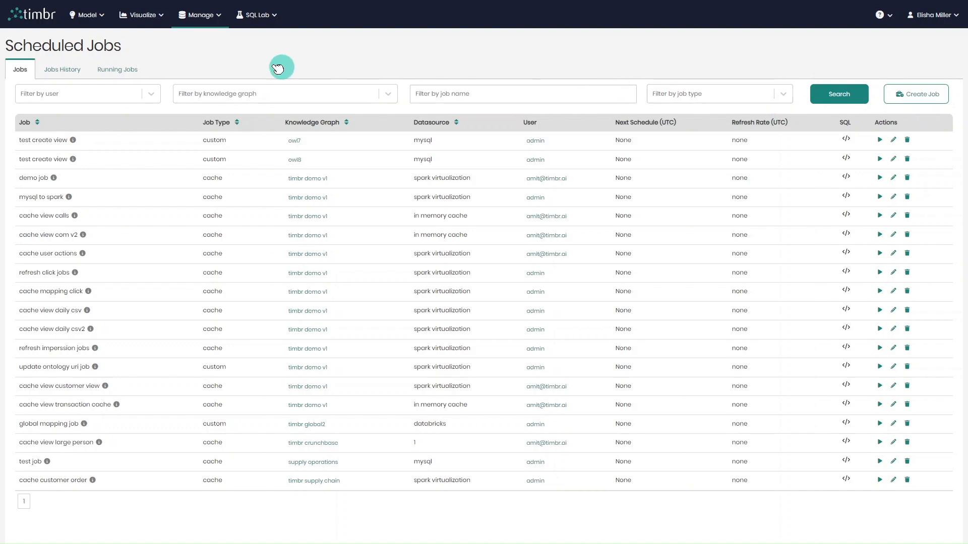
pyautogui.click(71, 75)
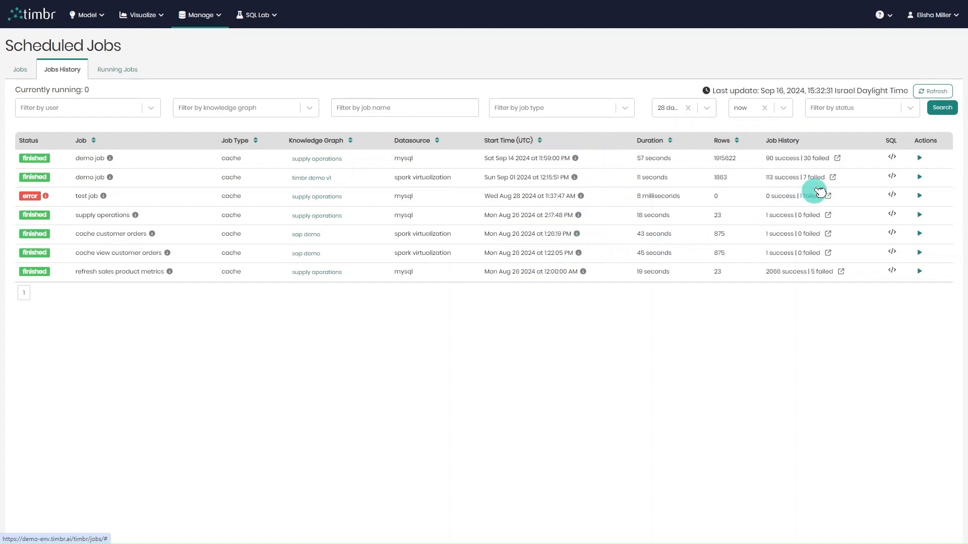
pyautogui.click(837, 158)
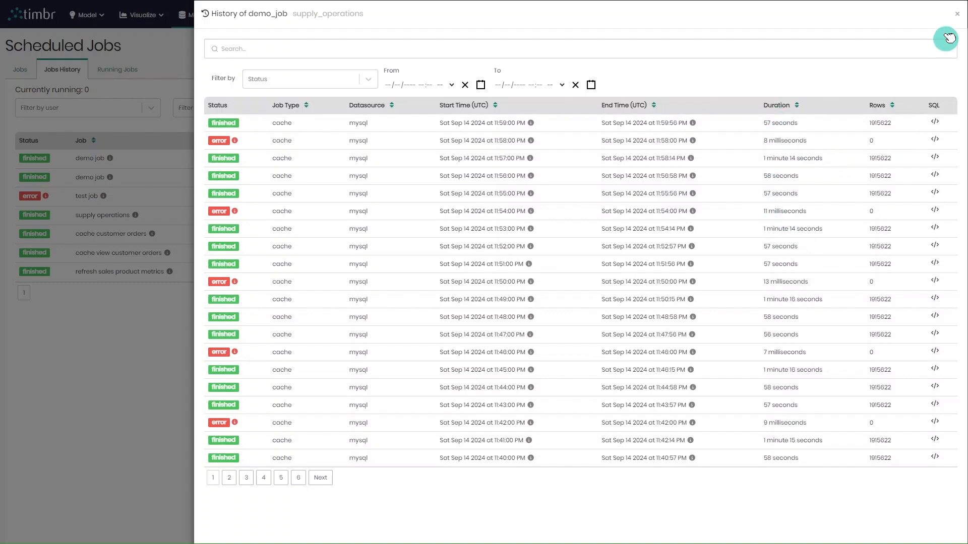
pyautogui.click(956, 14)
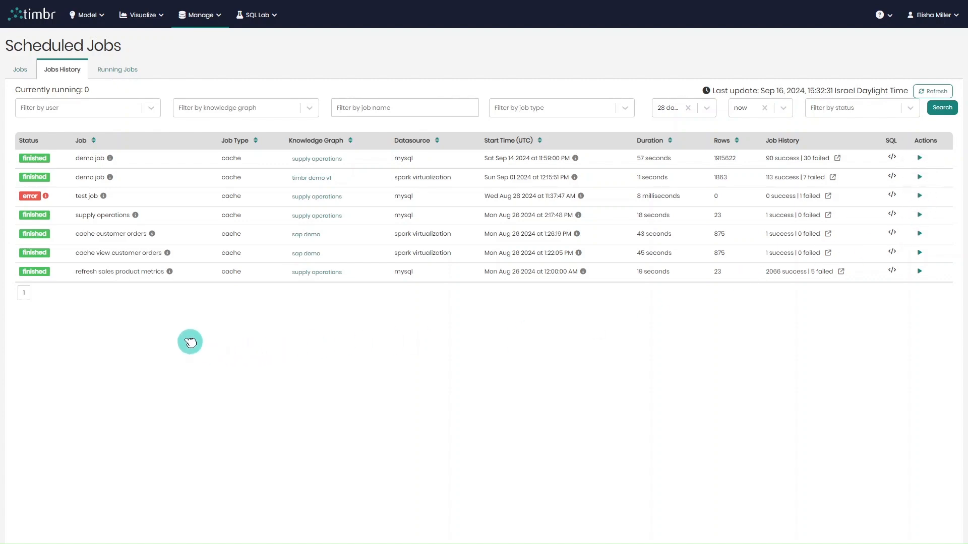
pyautogui.click(125, 74)
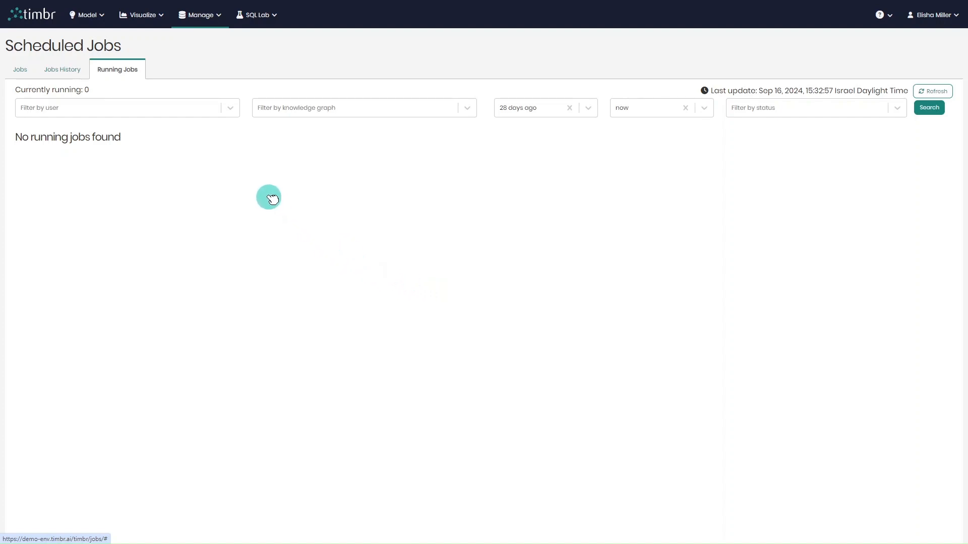
# - Start a new cache job named "demo job" for the supply_operations ontology
pyautogui.click(19, 71)
pyautogui.click(909, 103)
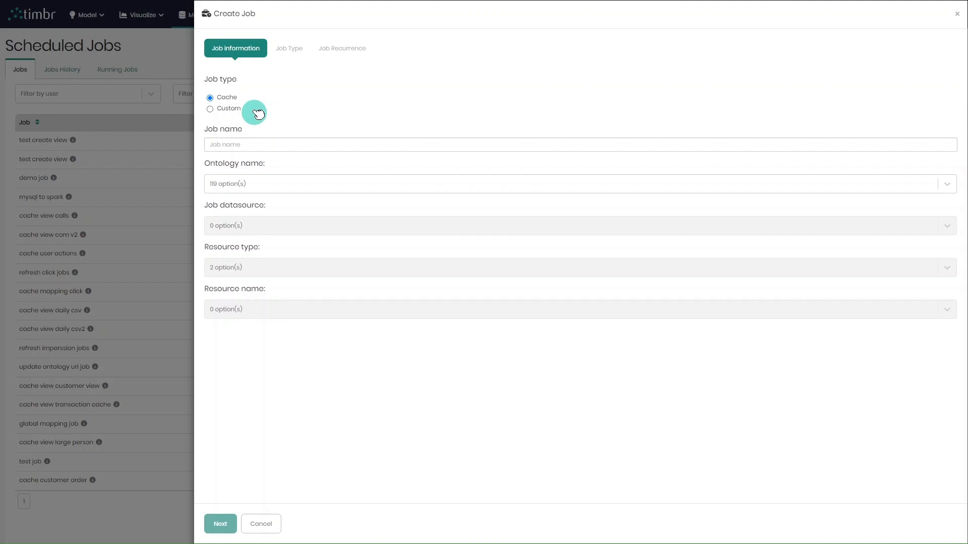
pyautogui.click(264, 145)
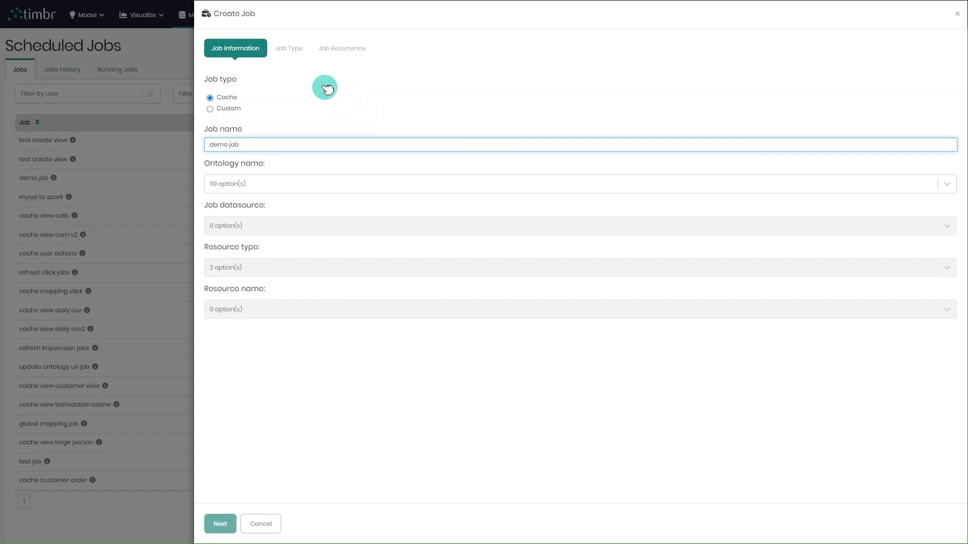
pyautogui.click(300, 184)
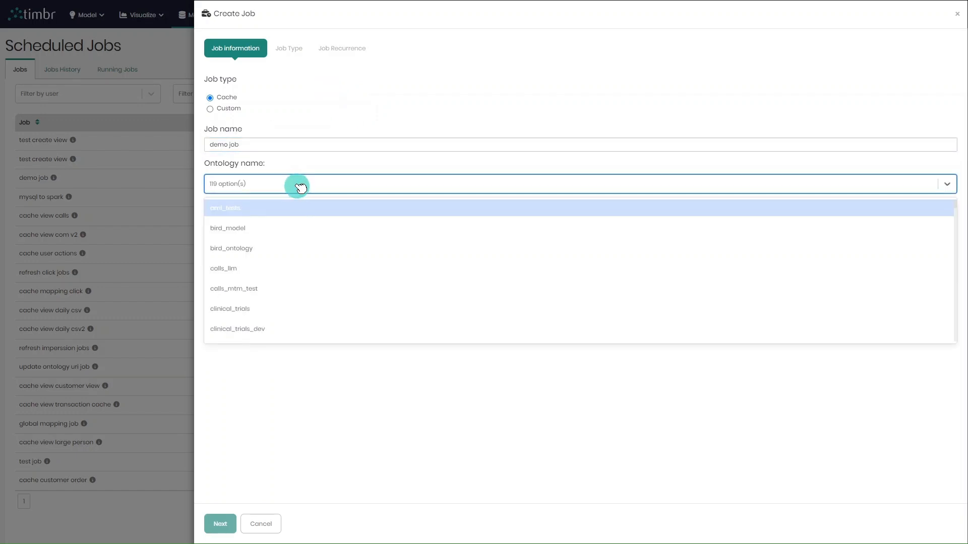
pyautogui.write('sup')
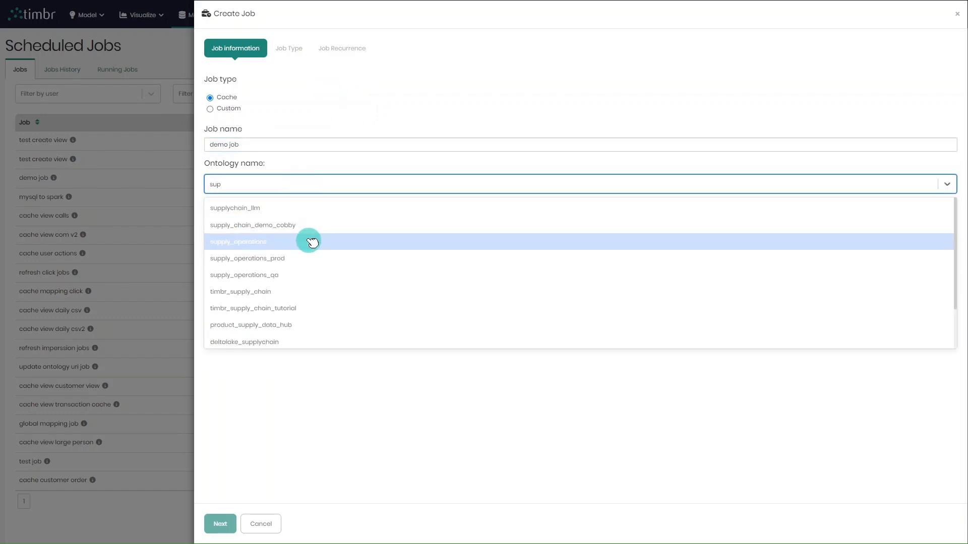
pyautogui.click(312, 243)
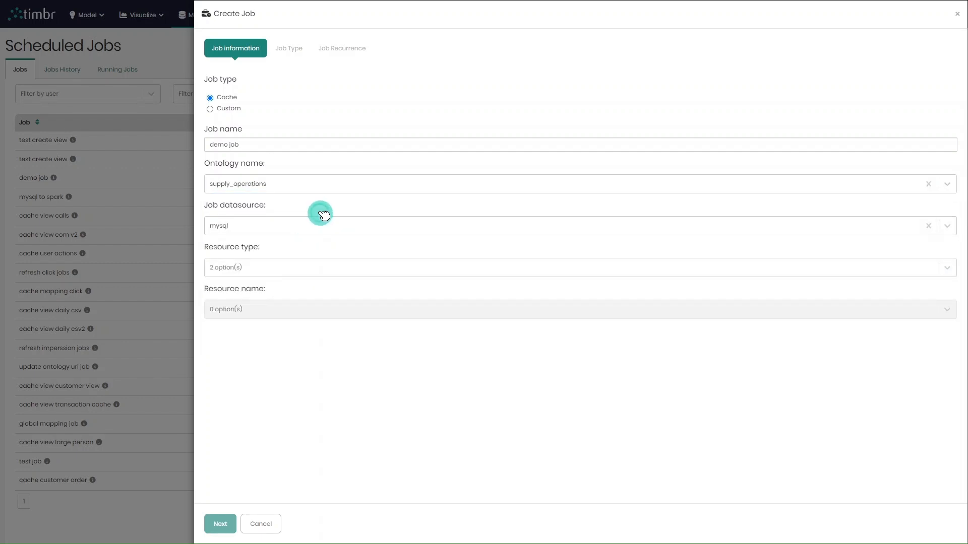
# - Set the job's datasource to mysql and its resource to the Ontology View customer_orders, and proceed to the job type
pyautogui.click(317, 228)
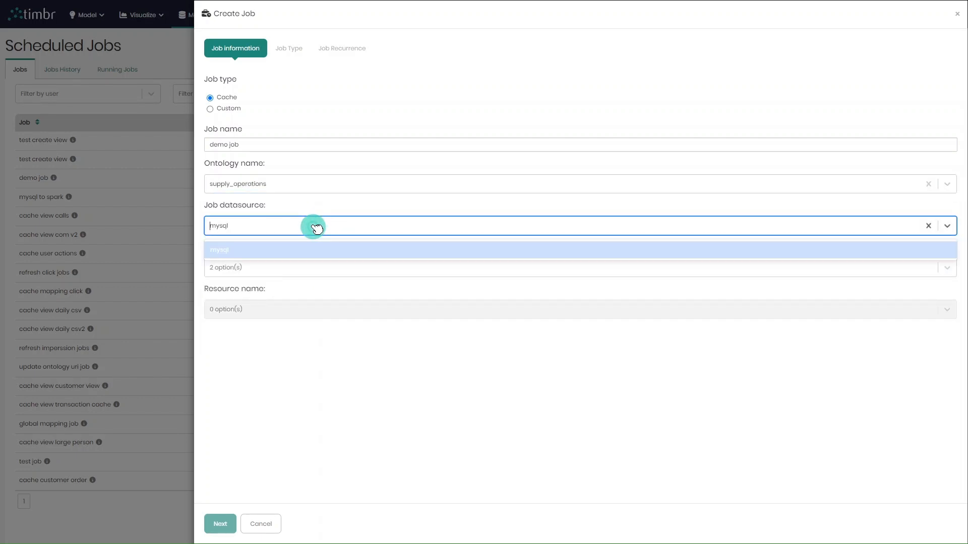
pyautogui.click(252, 250)
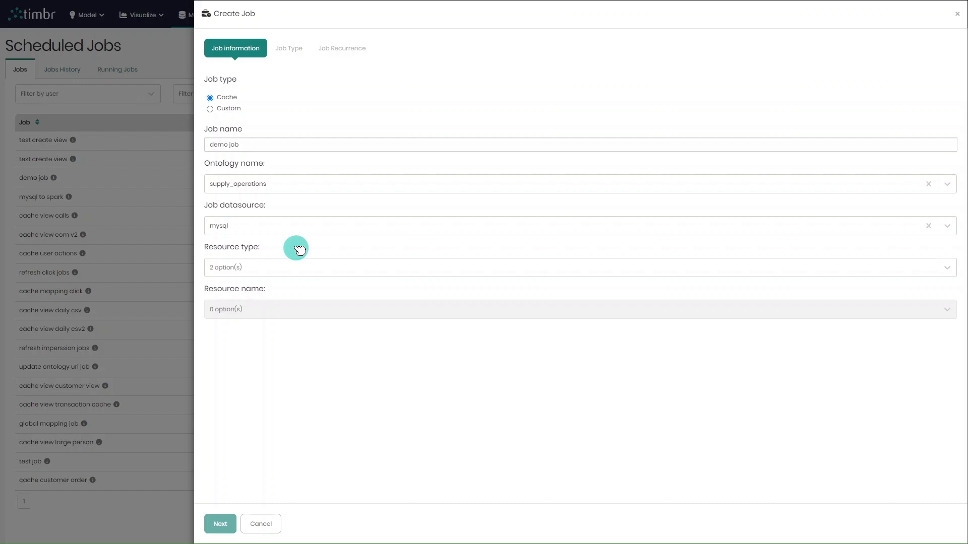
pyautogui.click(298, 266)
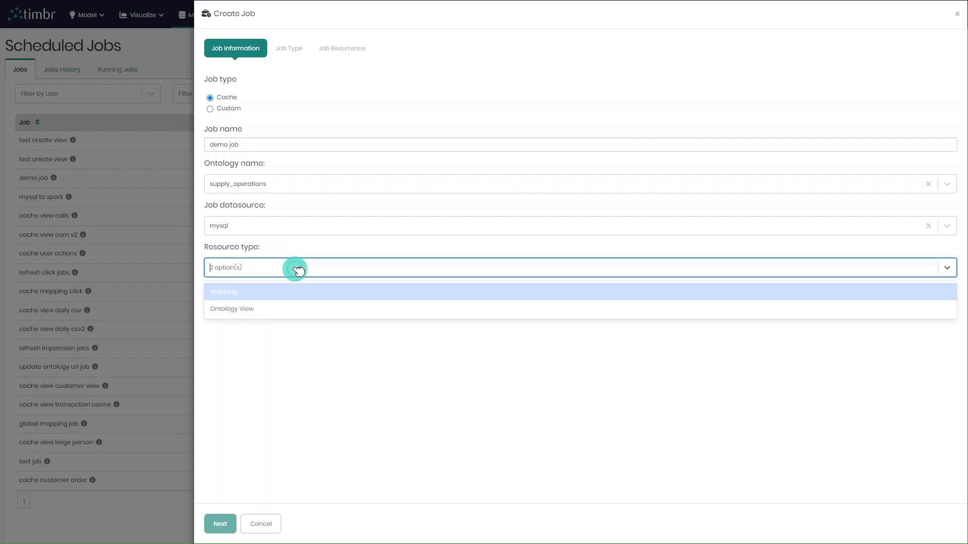
pyautogui.click(297, 307)
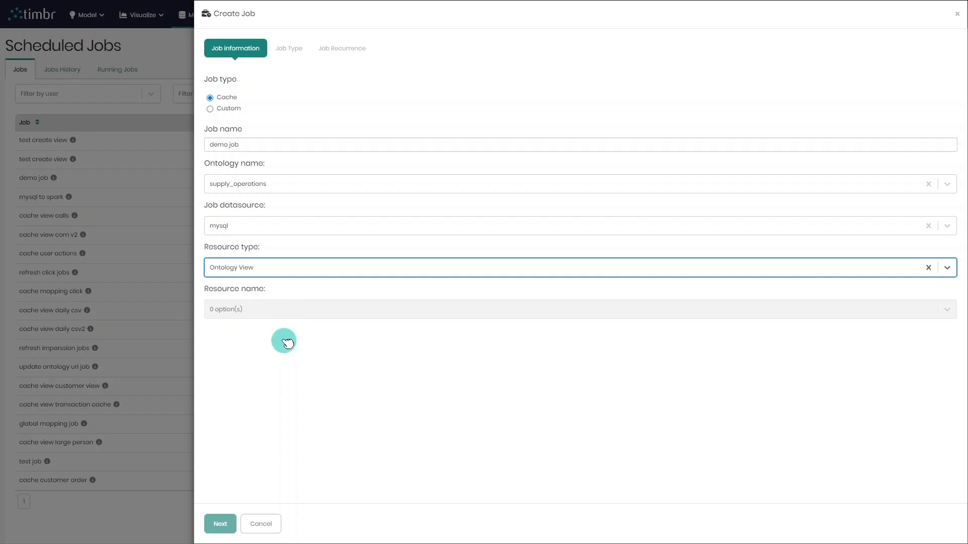
pyautogui.click(288, 310)
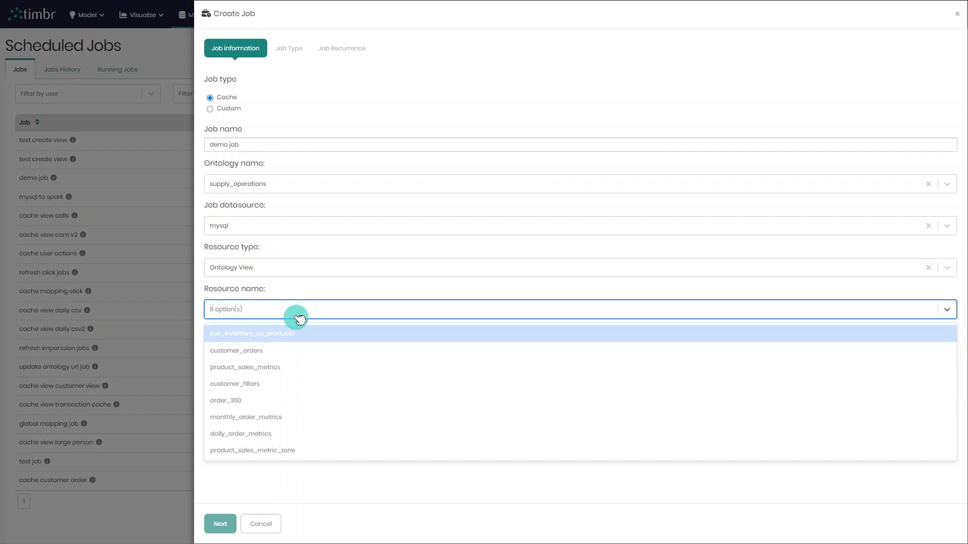
pyautogui.click(299, 351)
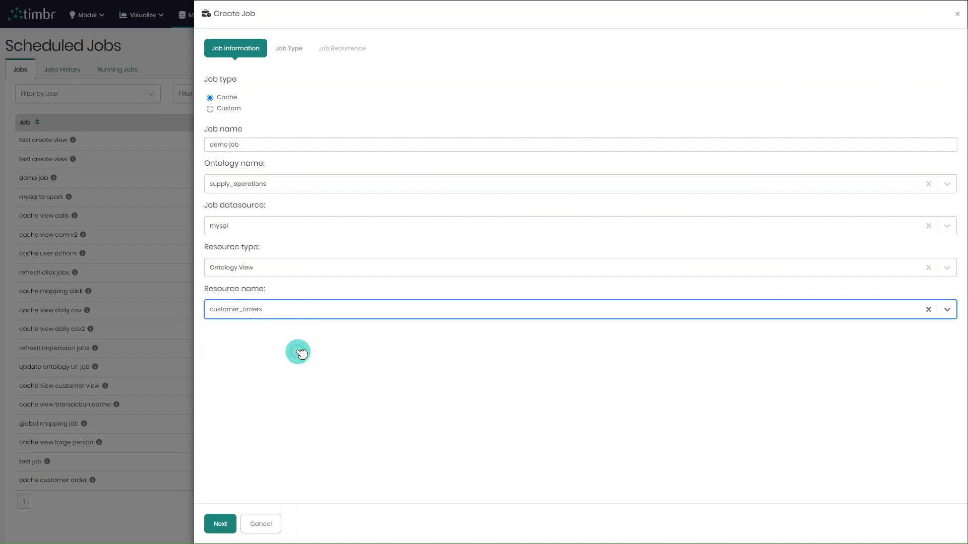
pyautogui.click(220, 524)
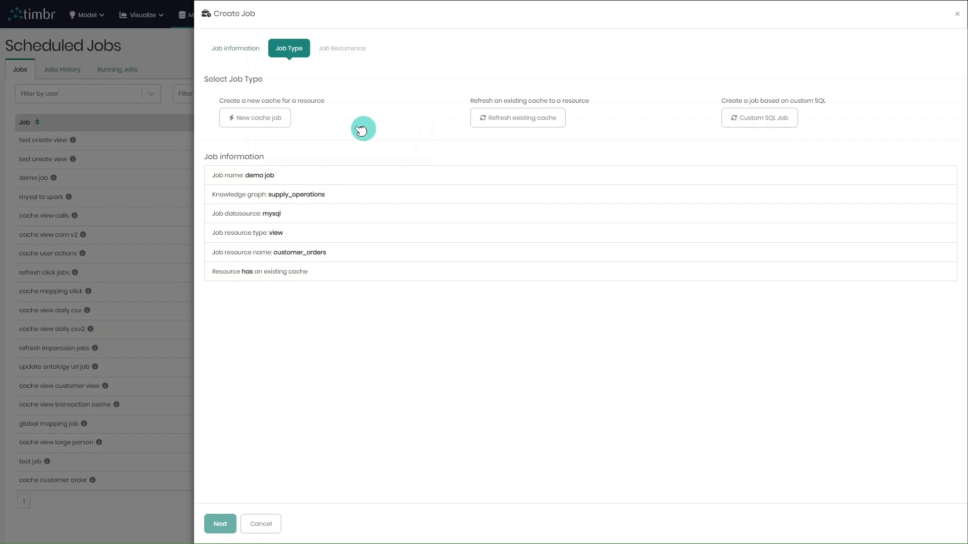
# - Choose a new cache job for the customer_orders view and set its output schema to cache
pyautogui.click(268, 118)
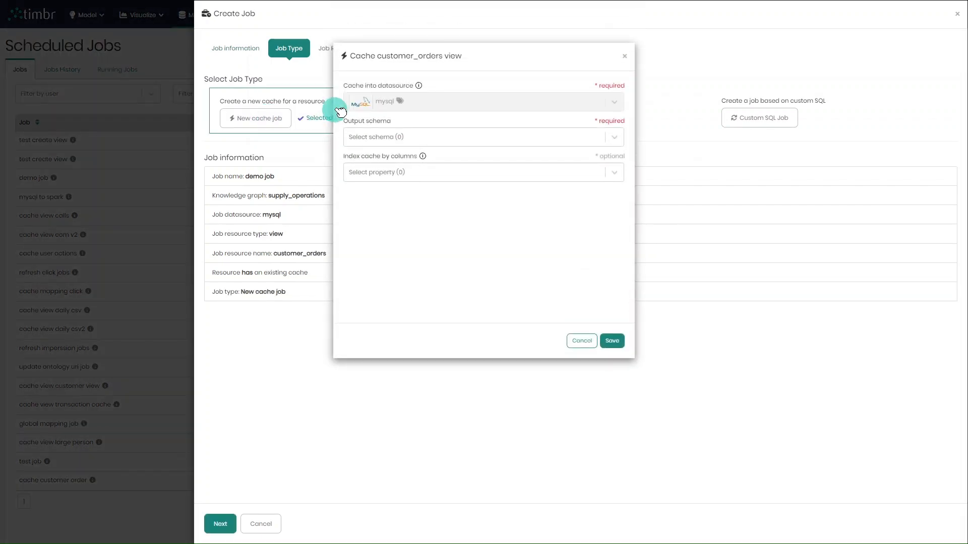
pyautogui.click(437, 135)
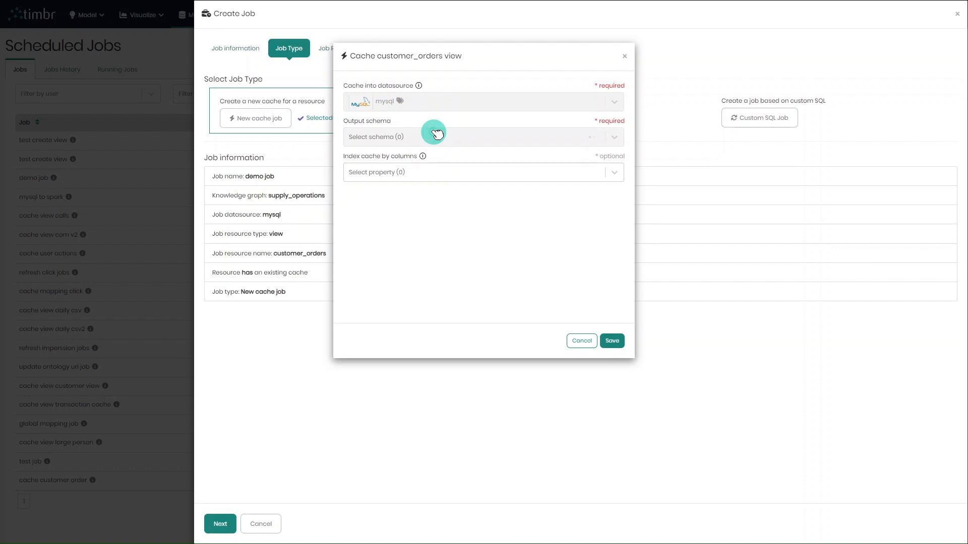
pyautogui.write('ca')
pyautogui.click(425, 161)
pyautogui.click(437, 214)
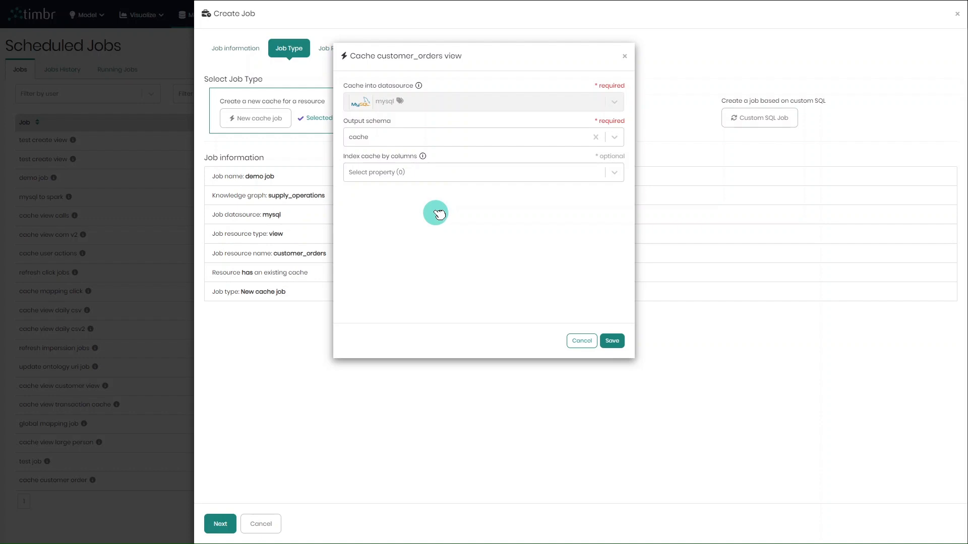
# - Index the cache by customer name and shipping mode, save the cache settings and continue to job recurrence
pyautogui.click(439, 172)
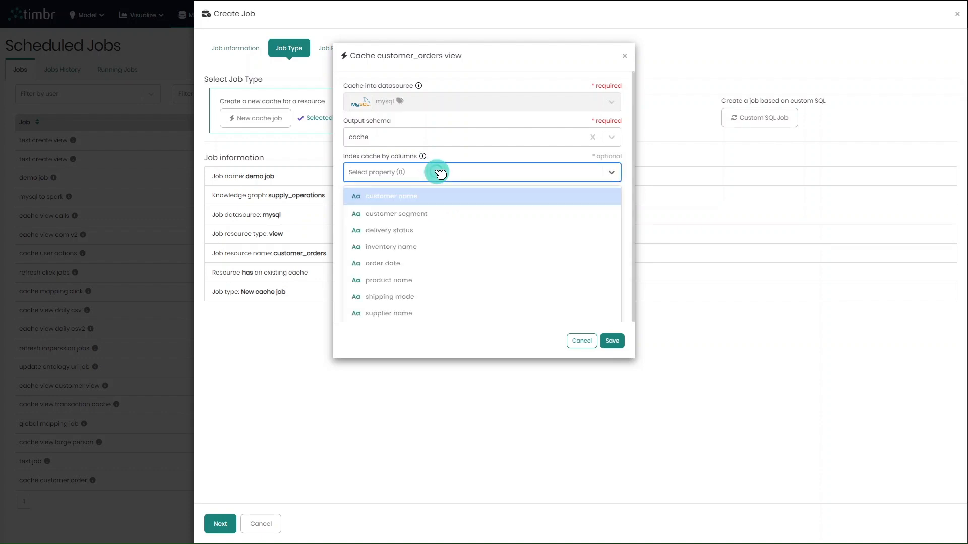
pyautogui.click(442, 196)
pyautogui.click(467, 180)
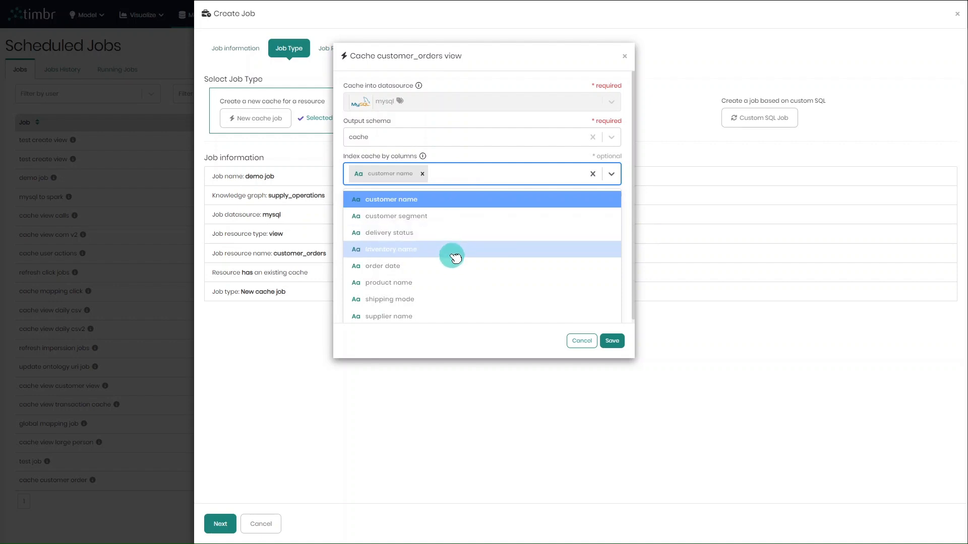
pyautogui.click(450, 298)
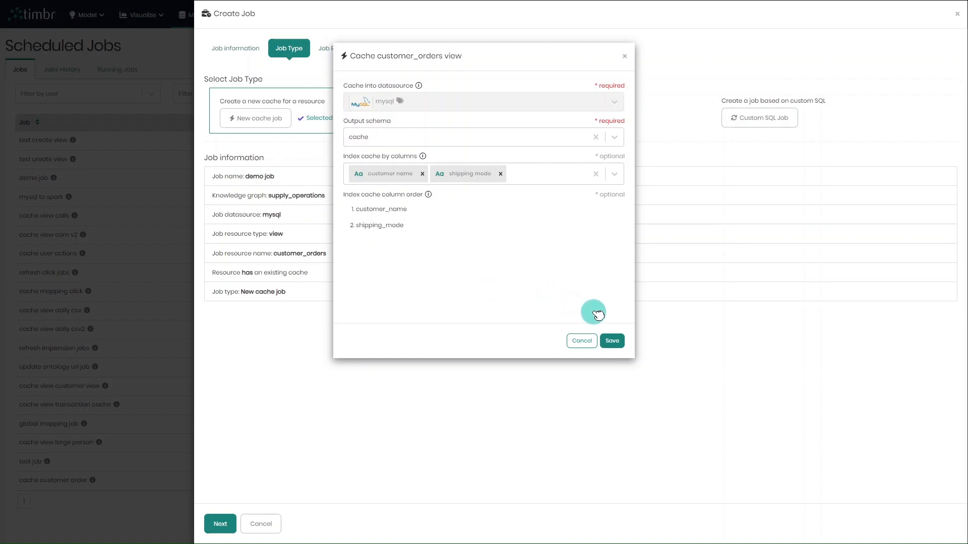
pyautogui.click(612, 347)
pyautogui.click(220, 524)
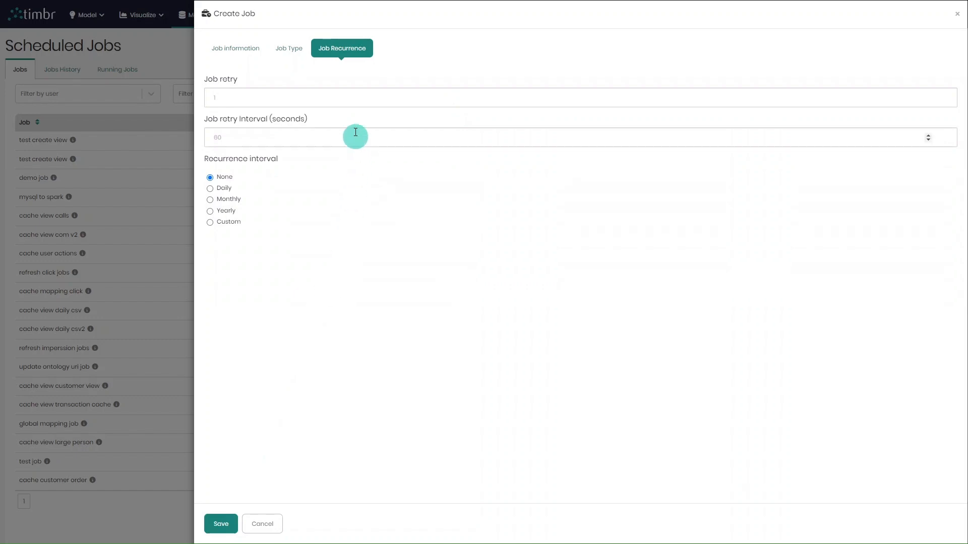
# - Set the job retry count to 3 and the retry interval to 60 seconds
pyautogui.click(243, 97)
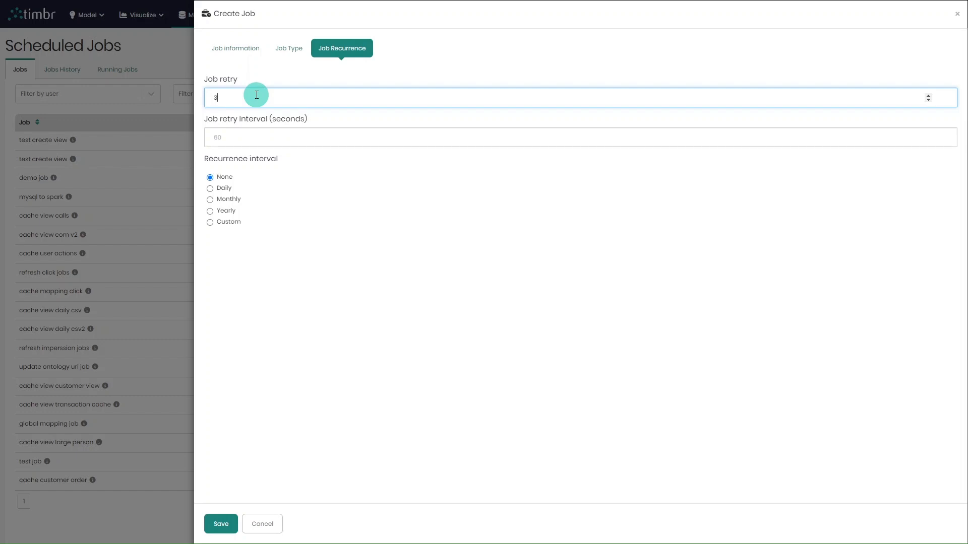
pyautogui.click(323, 122)
pyautogui.click(254, 138)
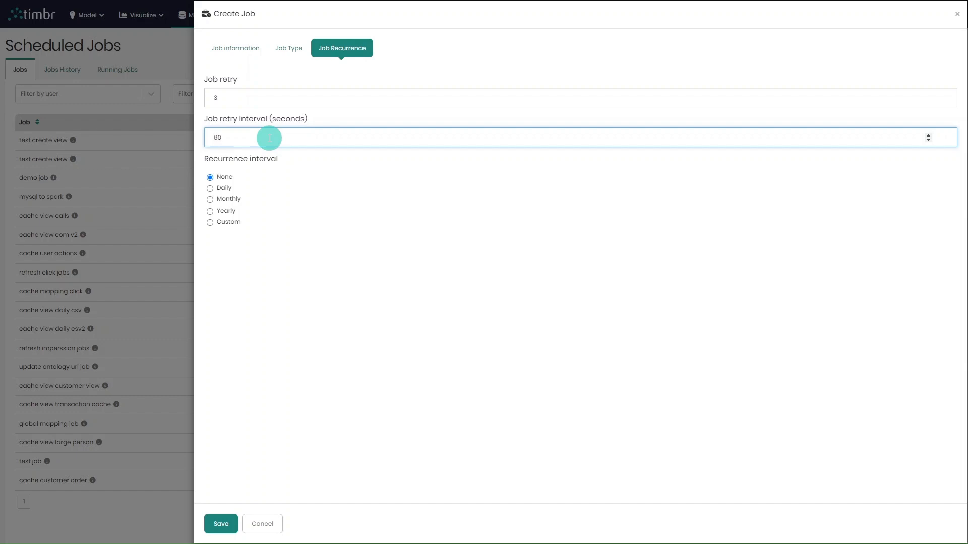
pyautogui.click(338, 164)
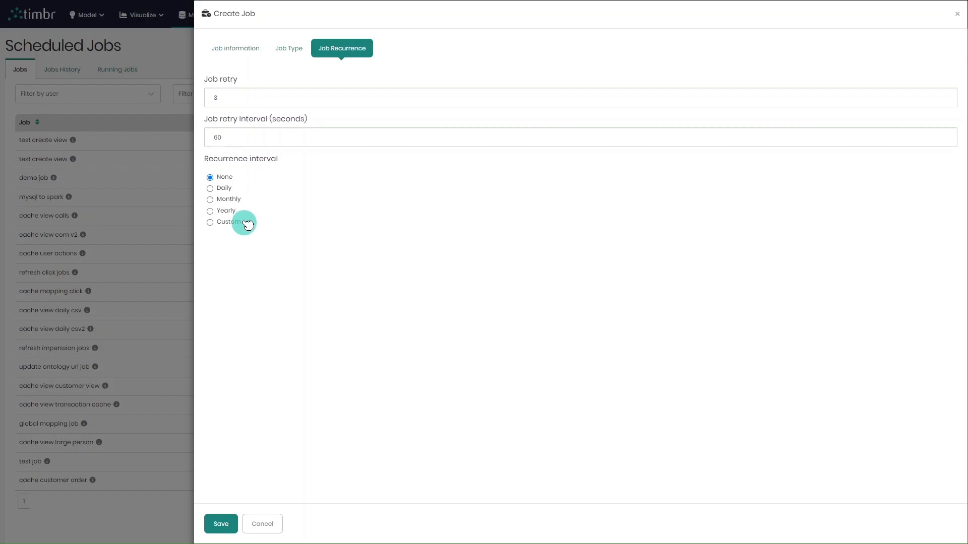
# - Choose a custom recurrence interval and clear the preset minute and hour so the job runs every minute of every hour
pyautogui.click(216, 222)
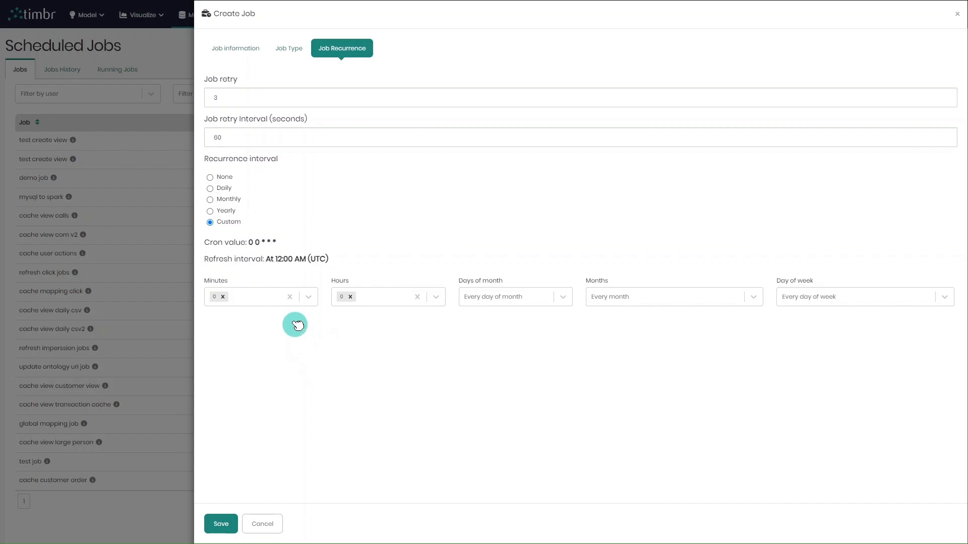
pyautogui.click(289, 297)
pyautogui.click(267, 300)
pyautogui.scroll(-8, 268, 334)
pyautogui.scroll(-4, 270, 338)
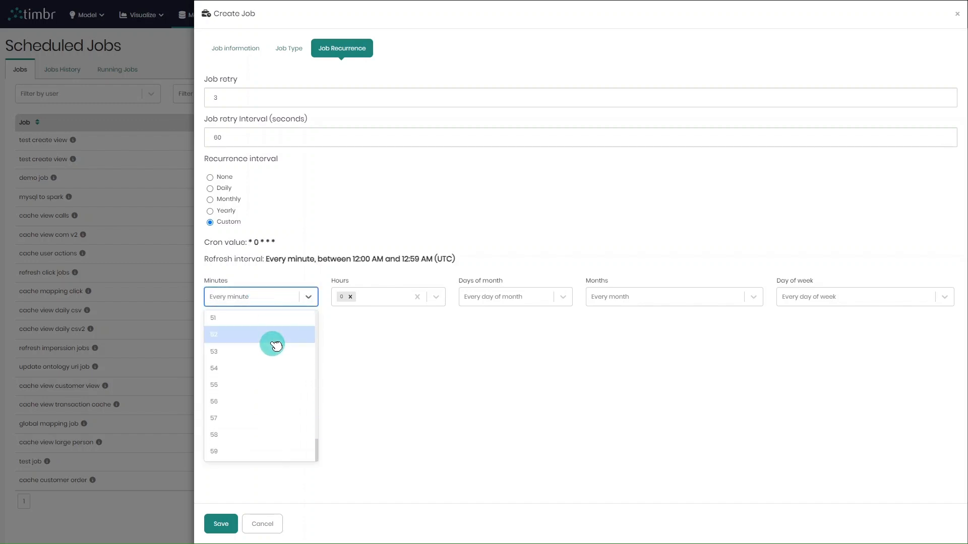
pyautogui.click(372, 357)
pyautogui.click(387, 302)
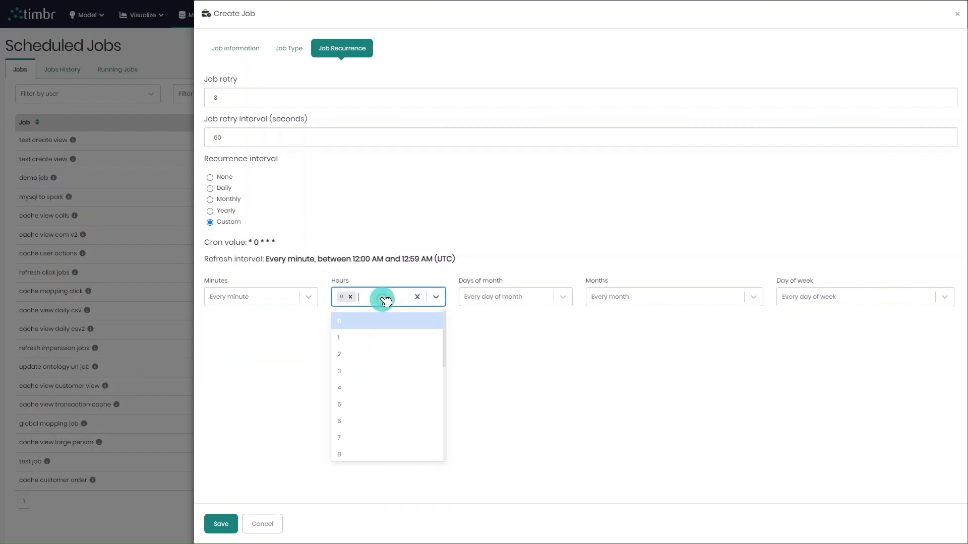
pyautogui.click(355, 298)
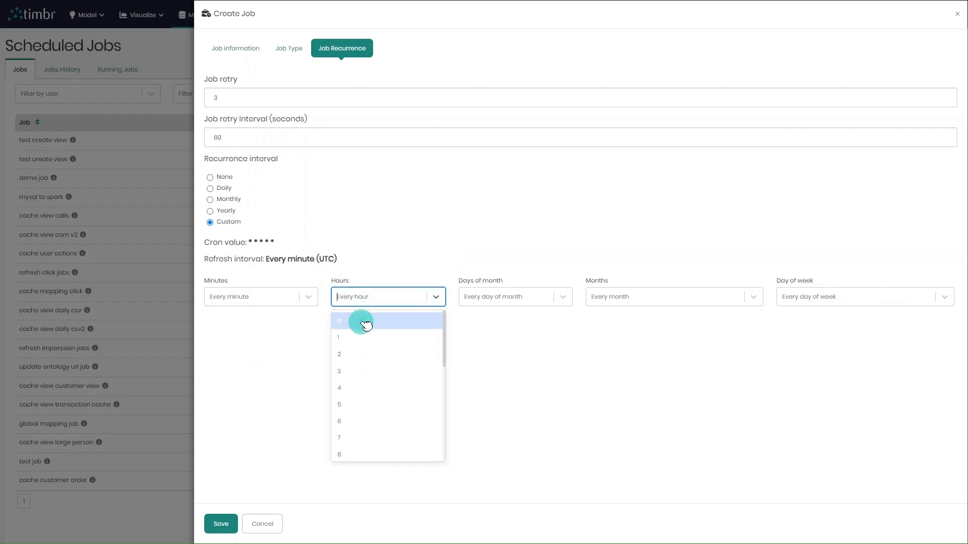
pyautogui.scroll(-5, 393, 339)
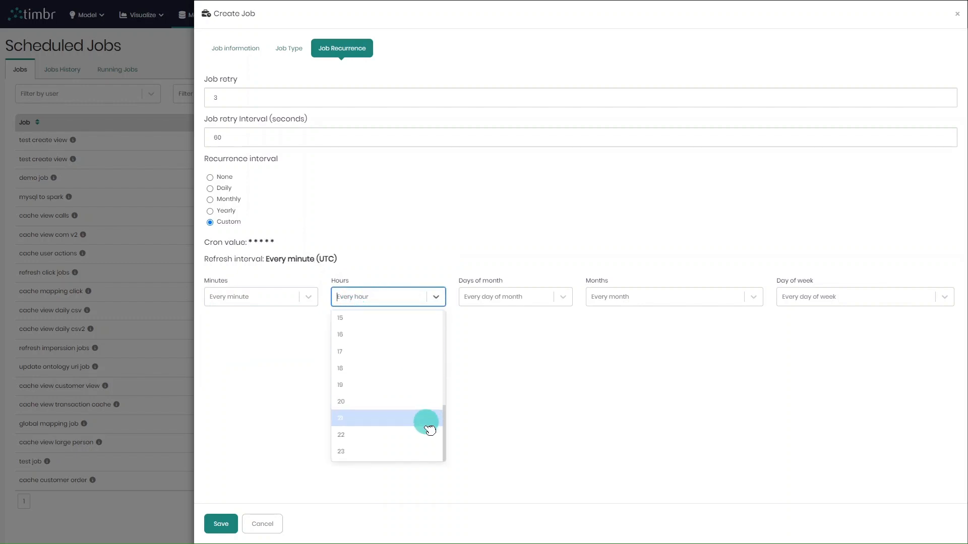
pyautogui.click(521, 395)
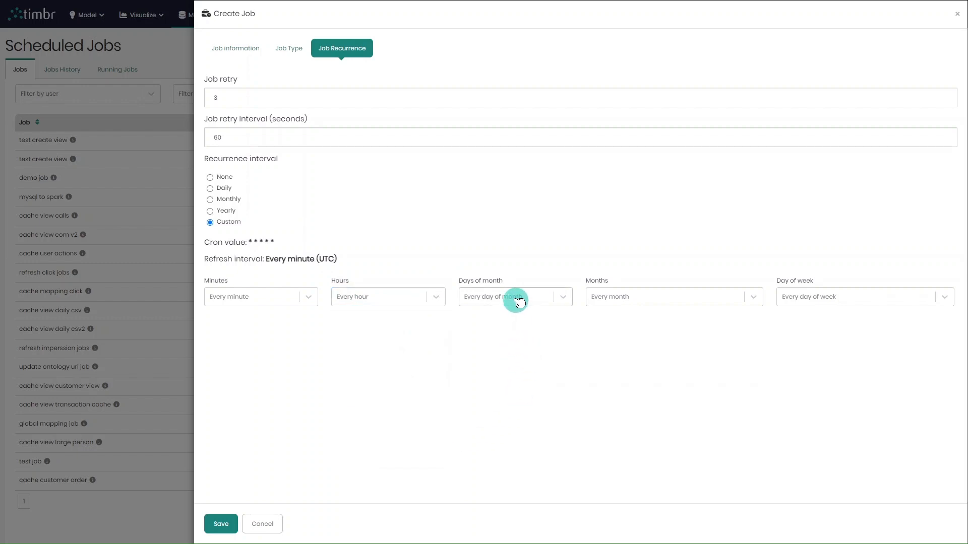
# - Examine the available days of the month for the custom recurrence without choosing one
pyautogui.click(514, 299)
pyautogui.scroll(-2, 519, 331)
pyautogui.scroll(-6, 523, 332)
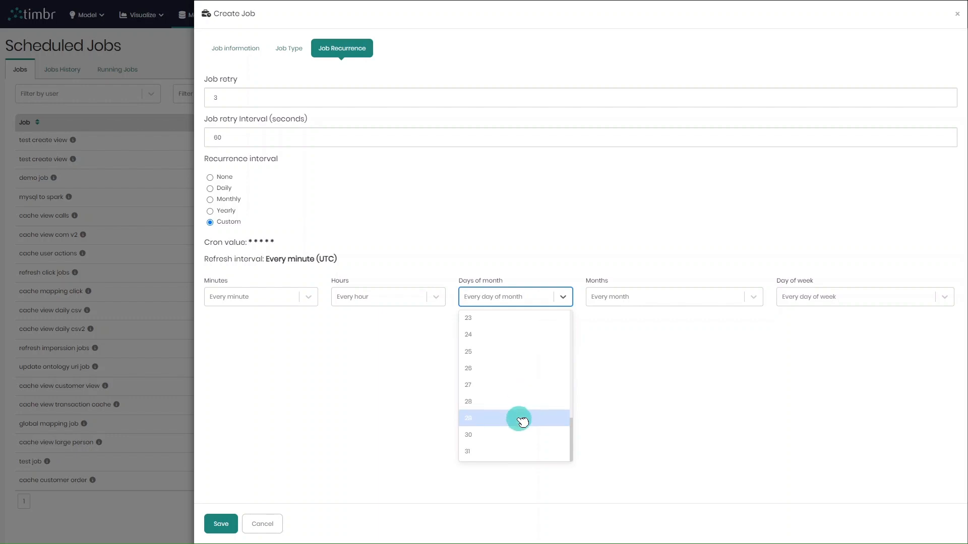
pyautogui.click(664, 387)
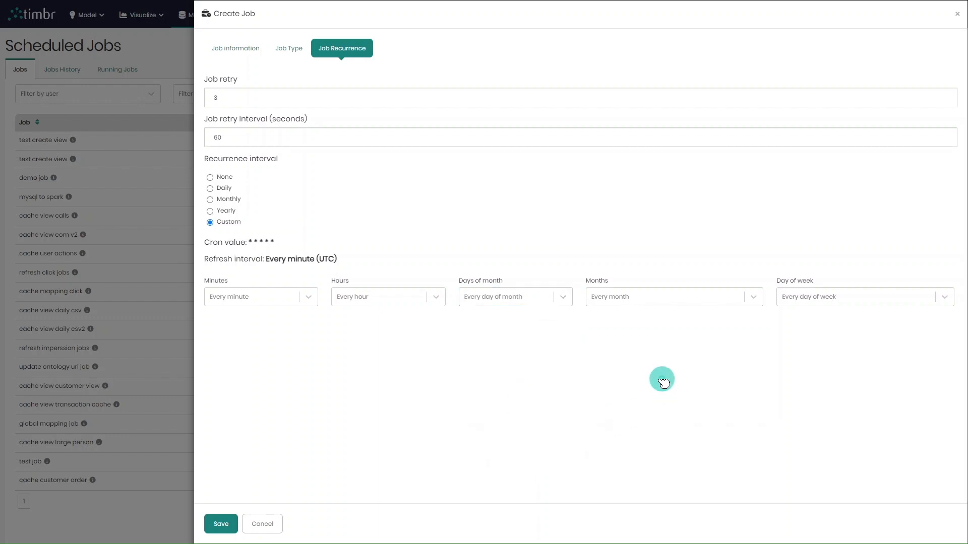
# - Examine the available months and days of the week for the custom recurrence without choosing any
pyautogui.click(653, 302)
pyautogui.scroll(-3, 661, 335)
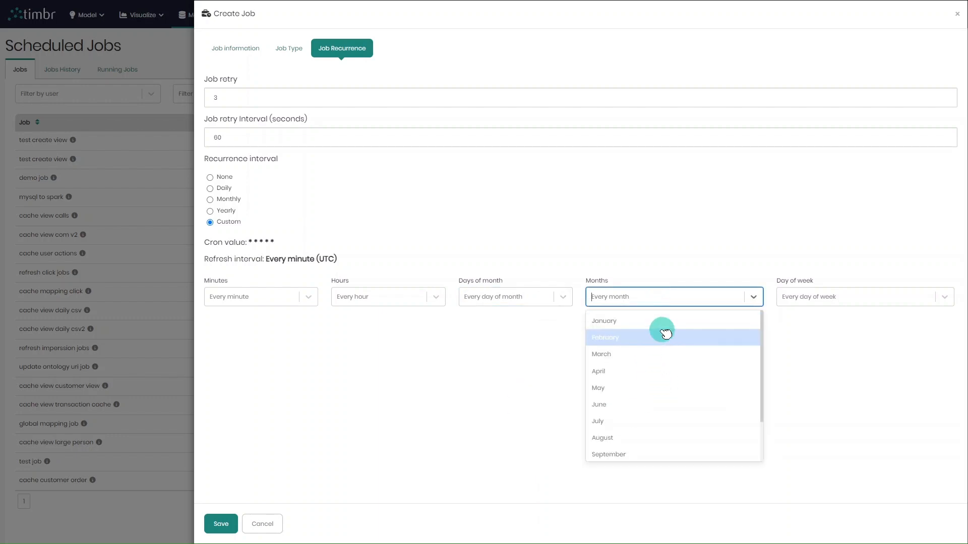
pyautogui.click(839, 365)
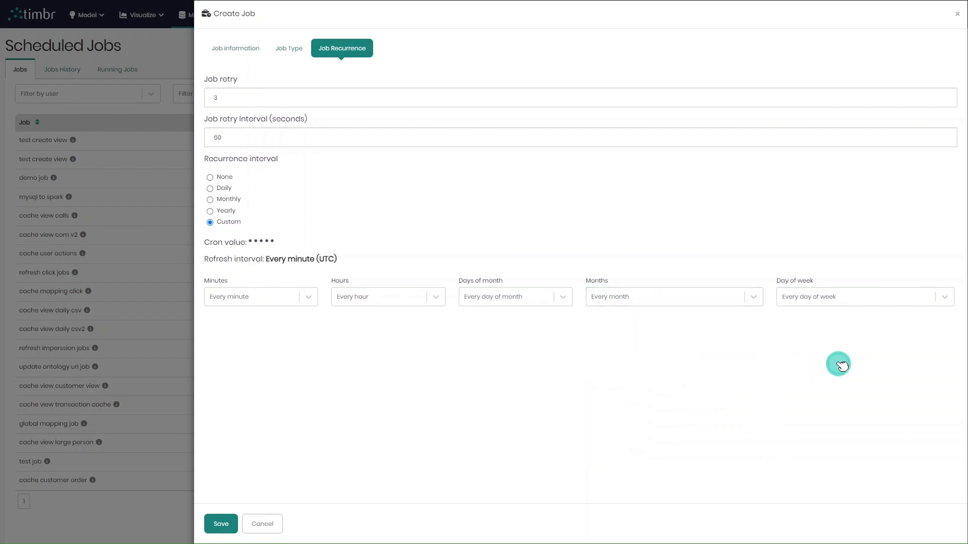
pyautogui.click(838, 298)
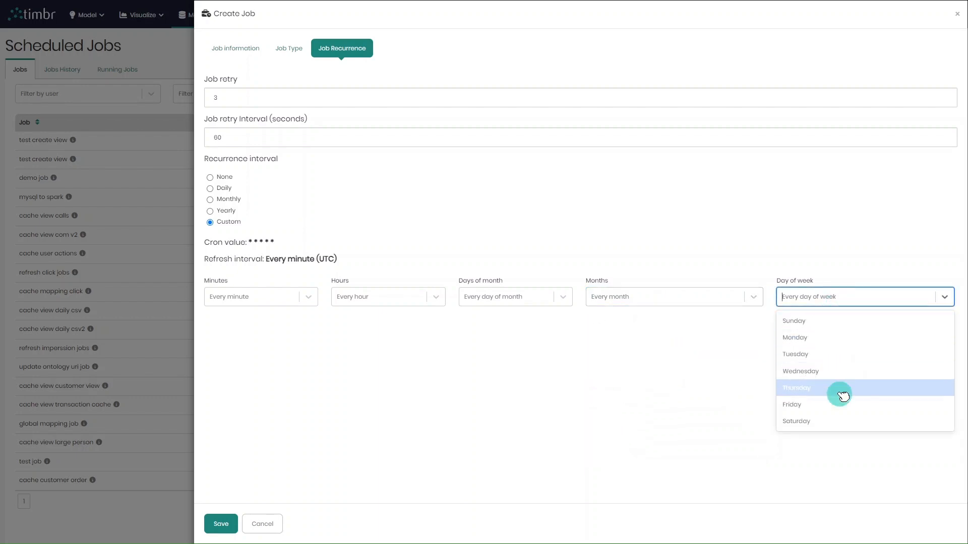
pyautogui.click(625, 409)
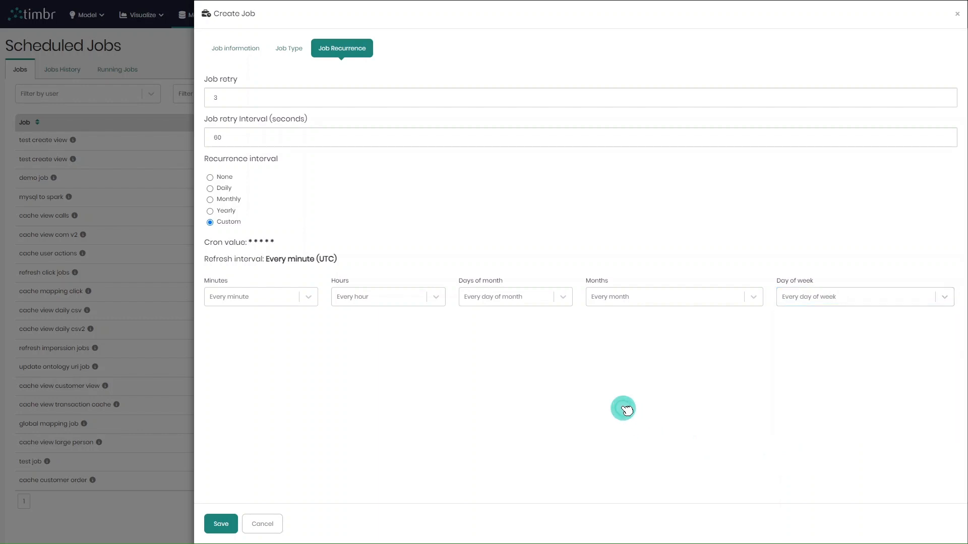
# - Set the custom recurrence to minute 0 of hour 23 on Saturday, leaving days of month and months unrestricted
pyautogui.click(261, 301)
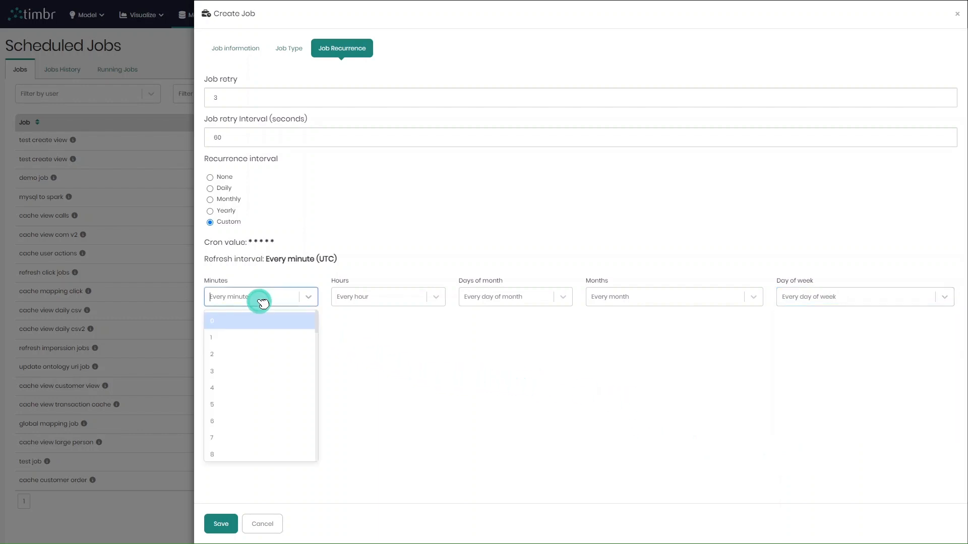
pyautogui.click(263, 318)
pyautogui.click(365, 307)
pyautogui.scroll(-5, 398, 371)
pyautogui.click(387, 452)
pyautogui.click(809, 300)
pyautogui.click(816, 419)
pyautogui.click(671, 401)
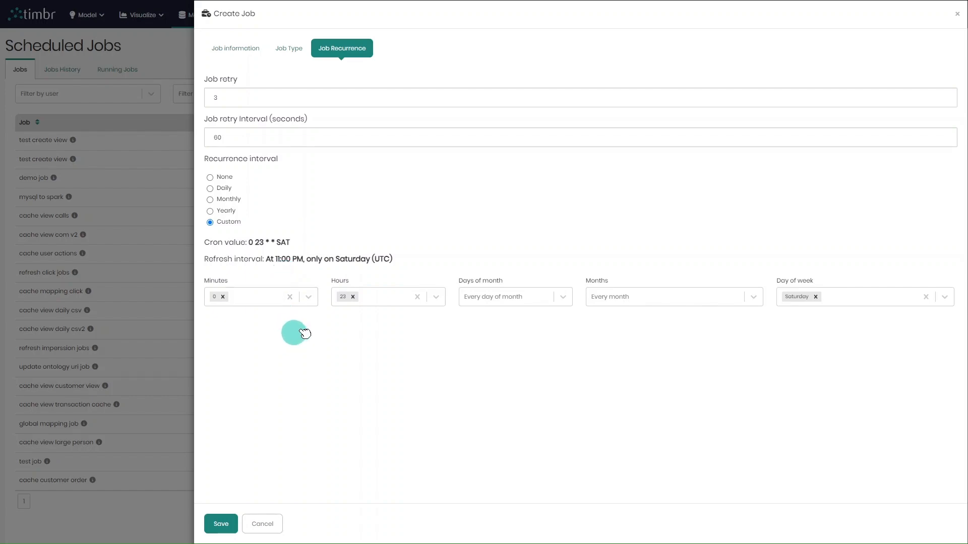
# - Save and confirm the new cache job, and run demo job for supply operations immediately from the jobs list
pyautogui.click(229, 524)
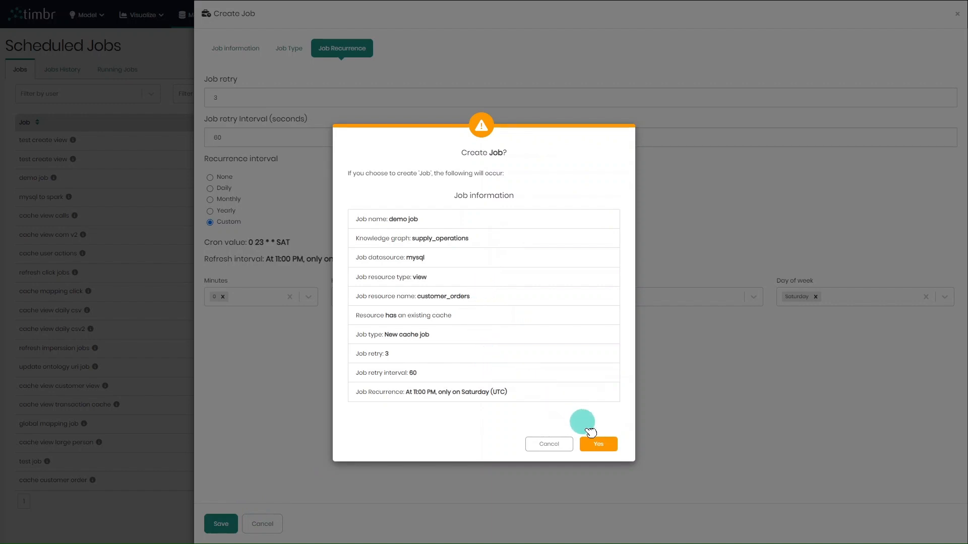
pyautogui.click(596, 444)
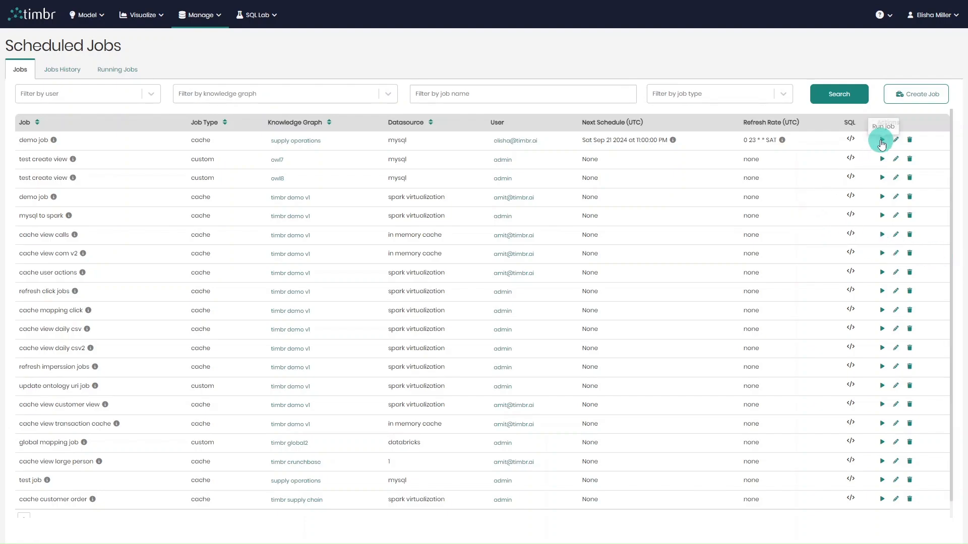
pyautogui.click(881, 139)
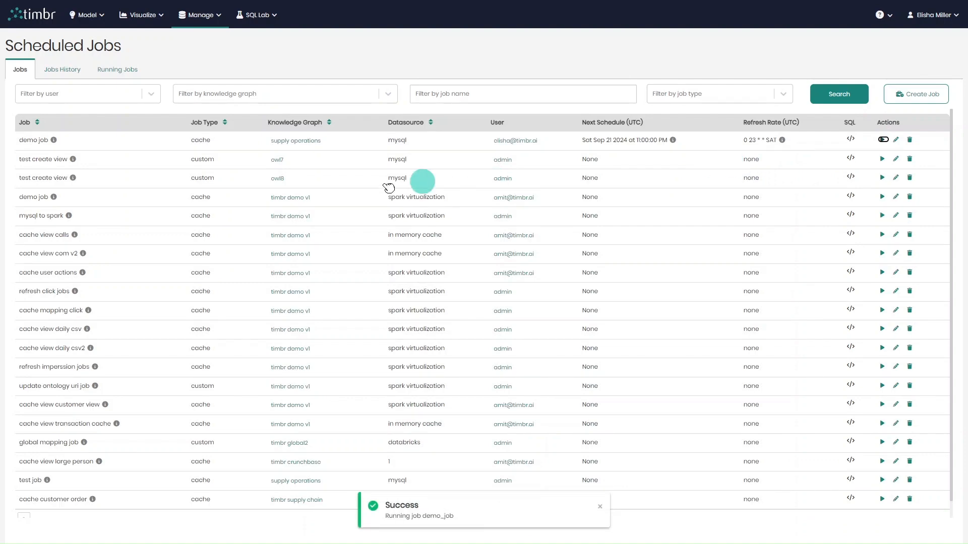
# - Check the currently running jobs for demo job and open the jobs history
pyautogui.click(116, 69)
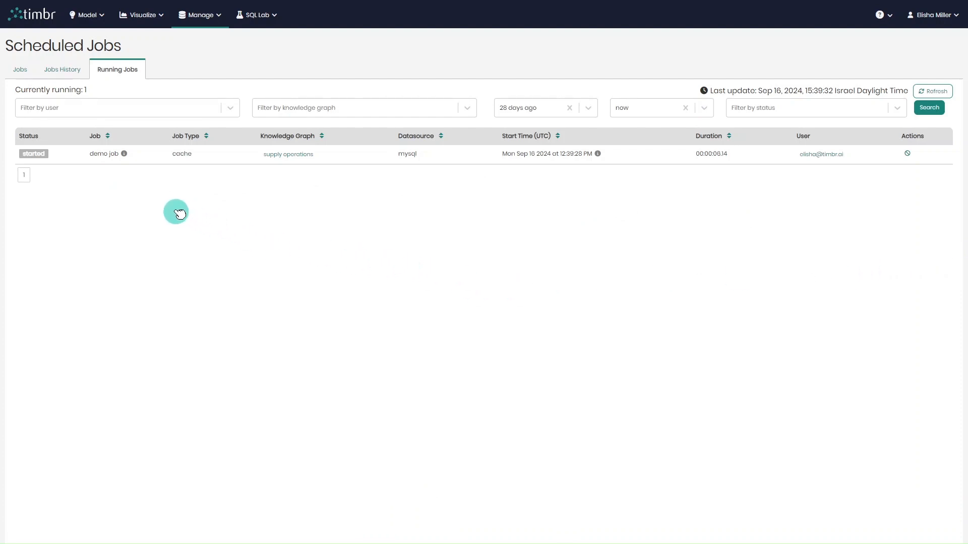
pyautogui.click(56, 71)
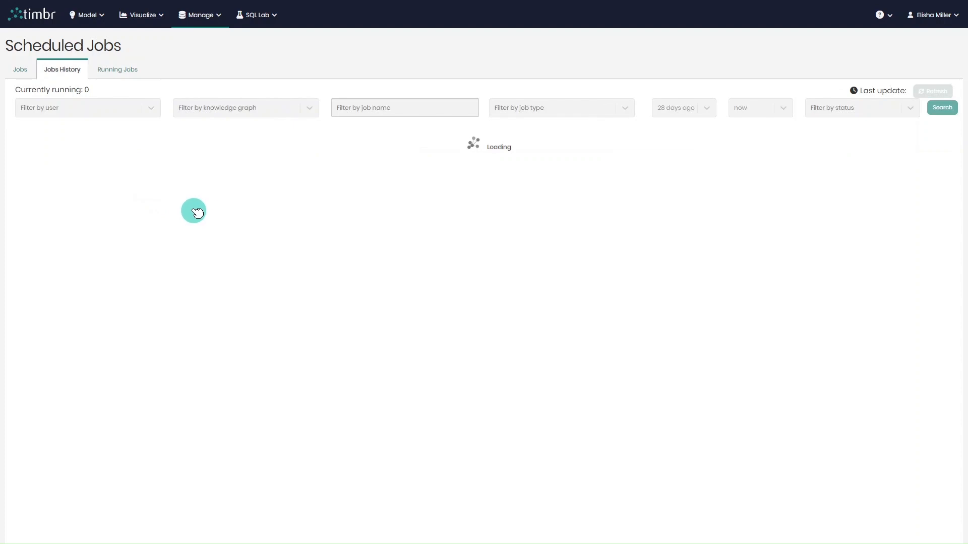